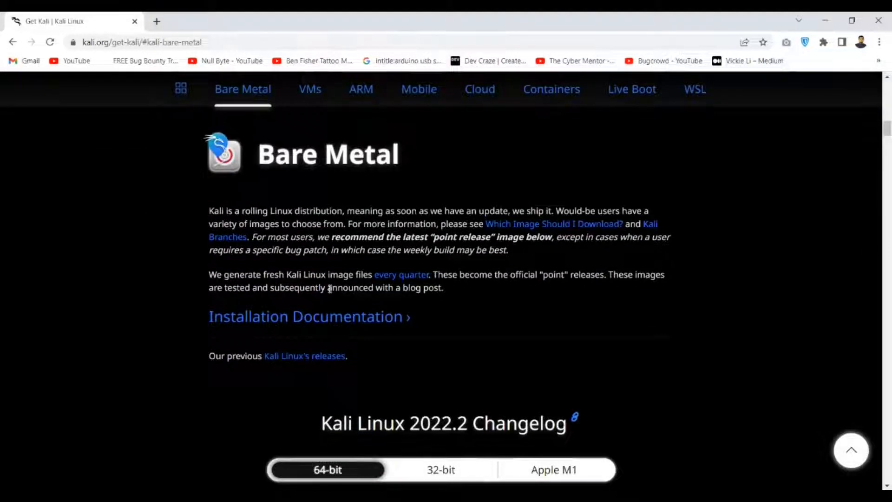
Step: Download the recommended 64-bit Installer image of Kali Linux 2022.2 from the Bare Metal section
scroll(330, 289, down, 5)
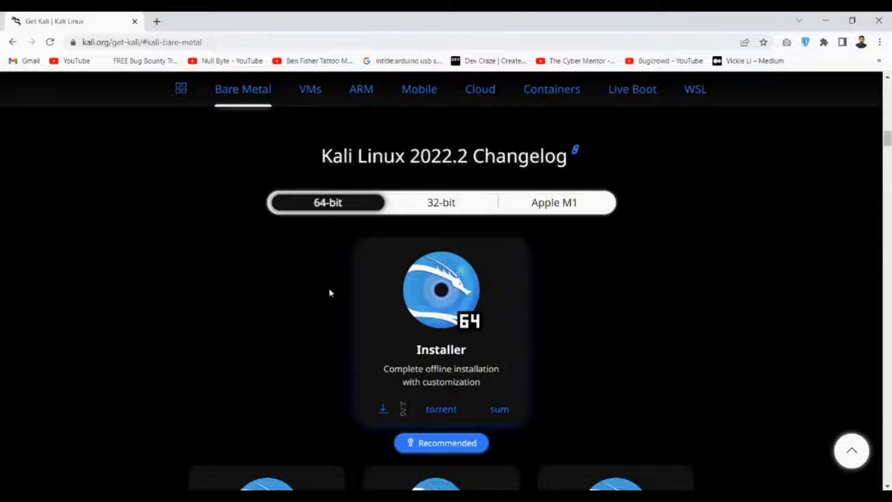
scroll(416, 279, down, 3)
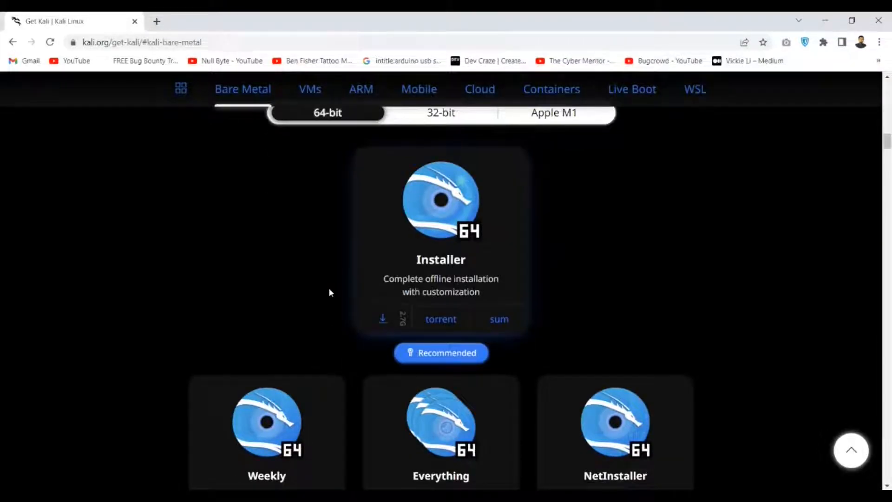
scroll(328, 288, down, 1)
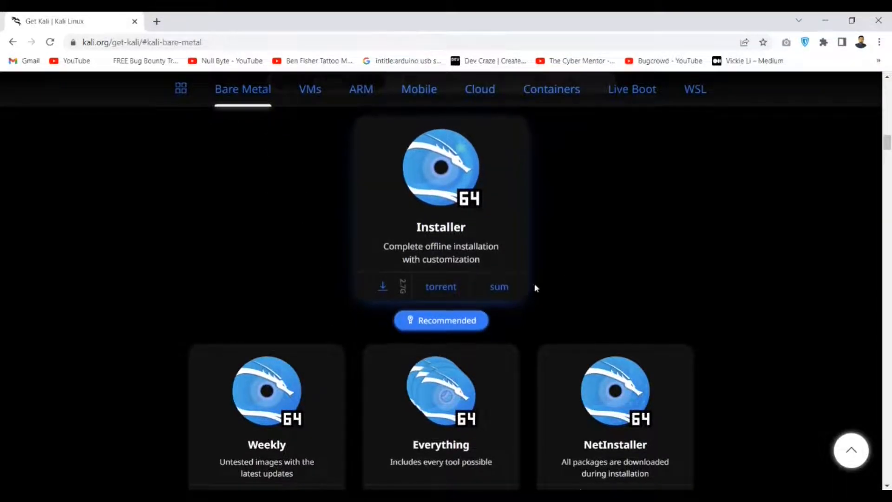
scroll(339, 238, up, 5)
scroll(338, 238, down, 3)
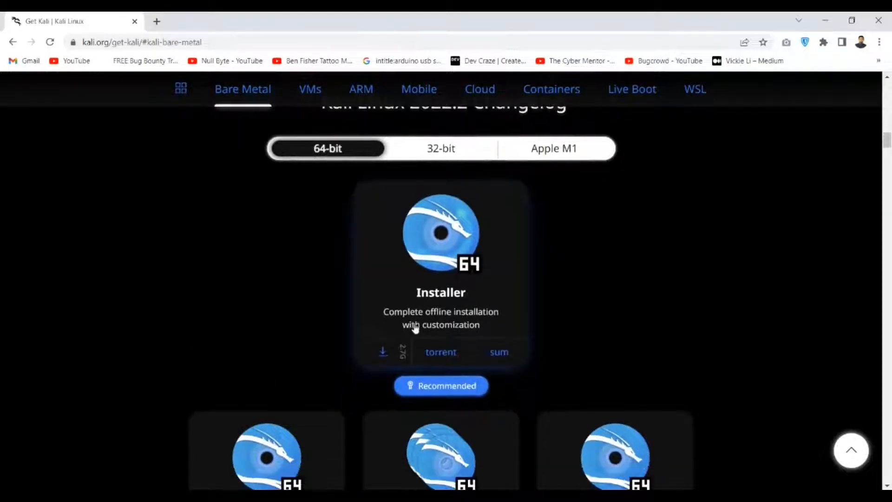
click(383, 353)
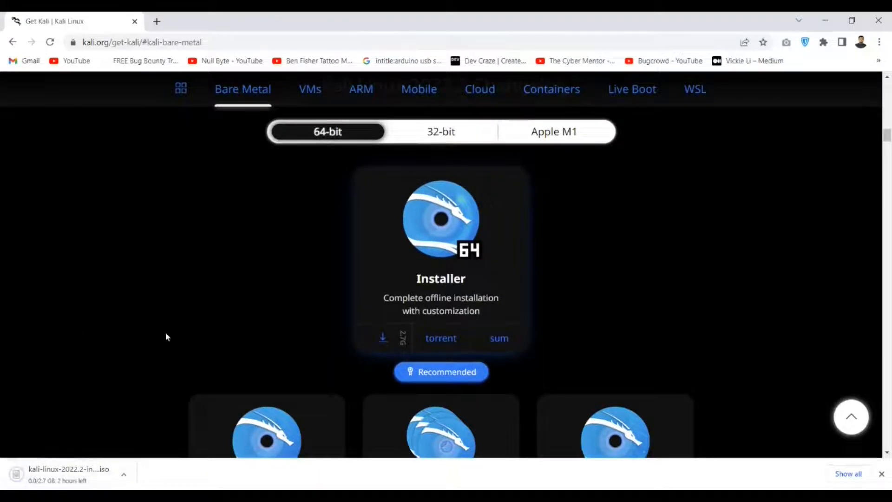
Step: Search the web for "download virtualbox" in a new browser tab and open the Oracle VM VirtualBox downloads page
click(157, 21)
text(download)
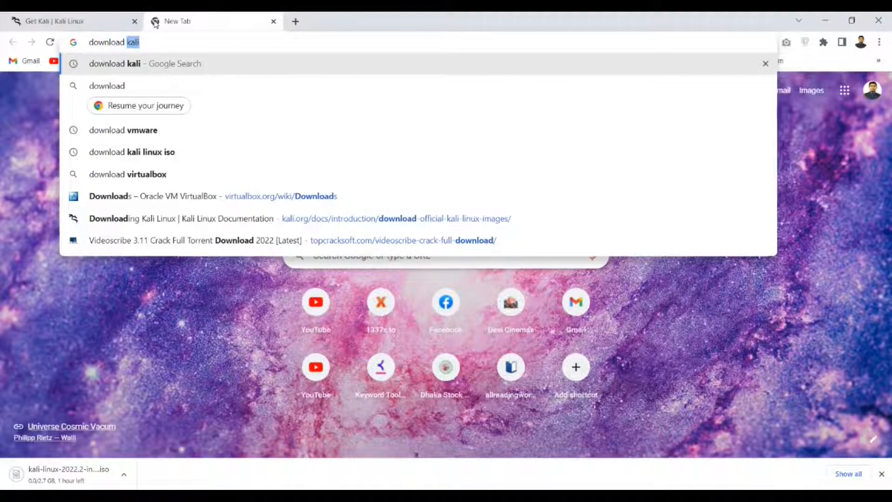
text( vi)
click(188, 108)
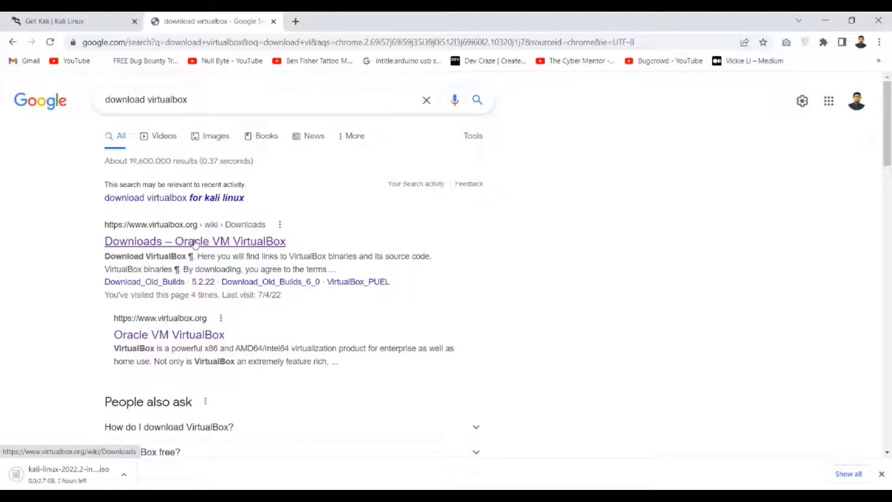
click(197, 243)
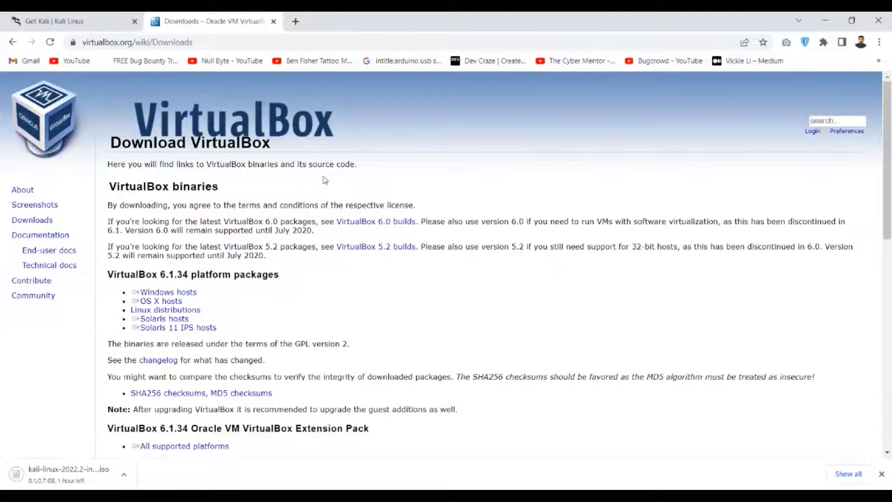
Step: Download the VirtualBox 6.1.34 package for Windows hosts and the Extension Pack for all supported platforms
click(175, 294)
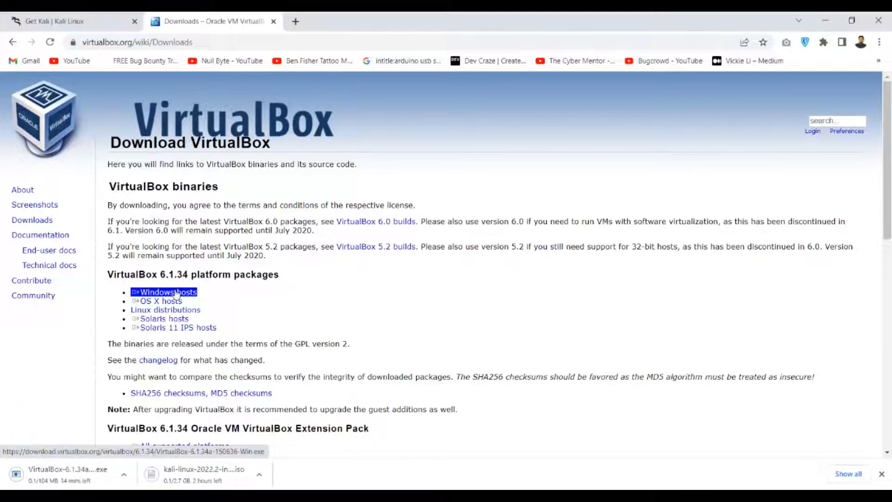
scroll(292, 366, down, 2)
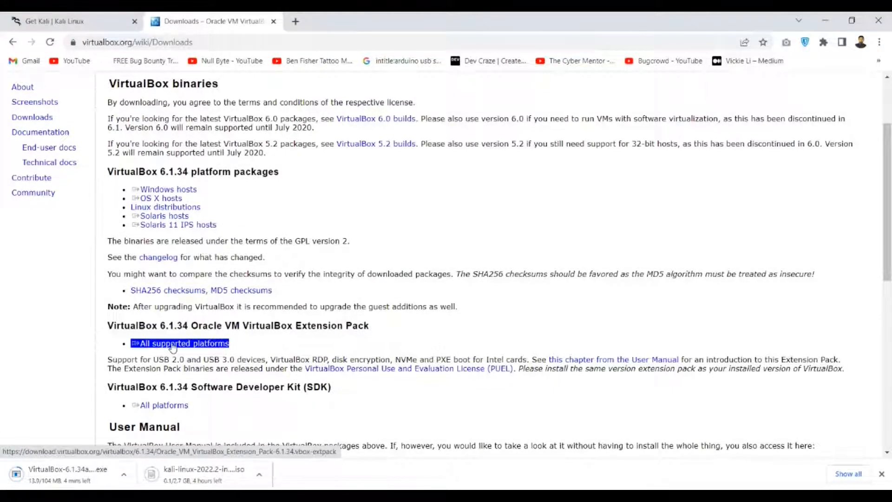
click(173, 347)
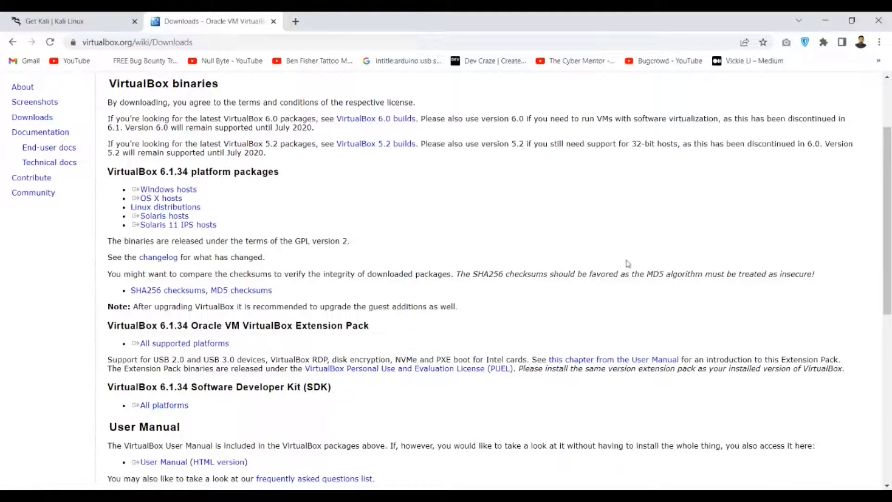
Step: Find the downloaded VirtualBox-6.1.34a-150636-Win.exe in its folder through the browser's download list and launch it with permission to run
click(878, 42)
click(789, 122)
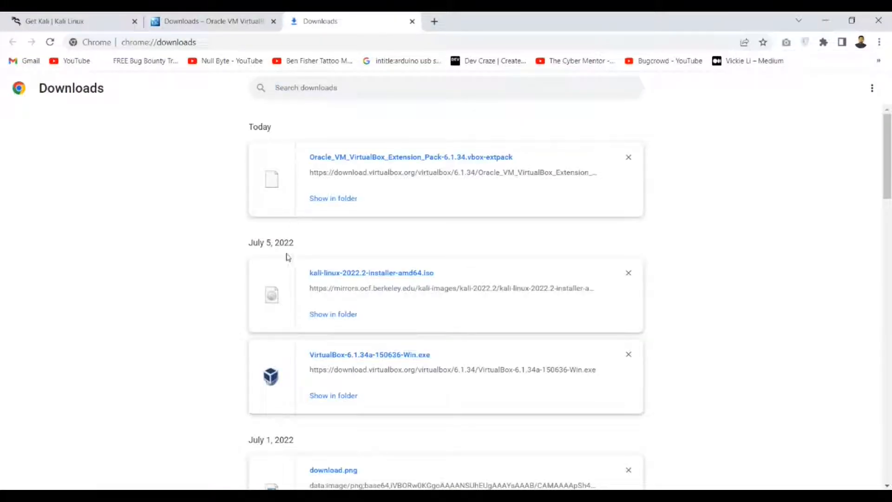
click(330, 403)
double_click(607, 58)
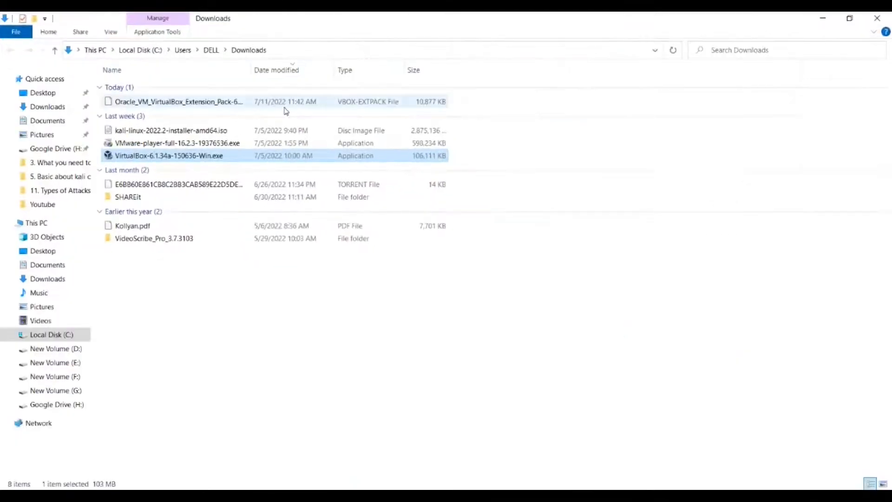
double_click(141, 156)
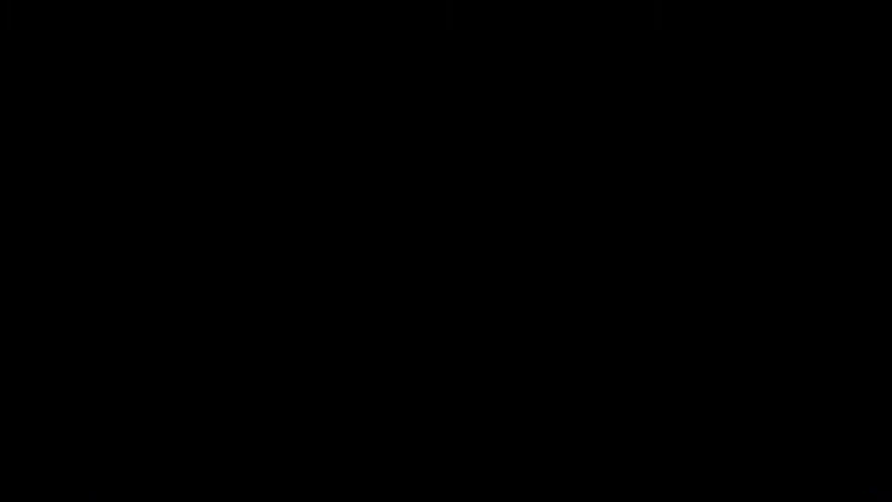
click(378, 338)
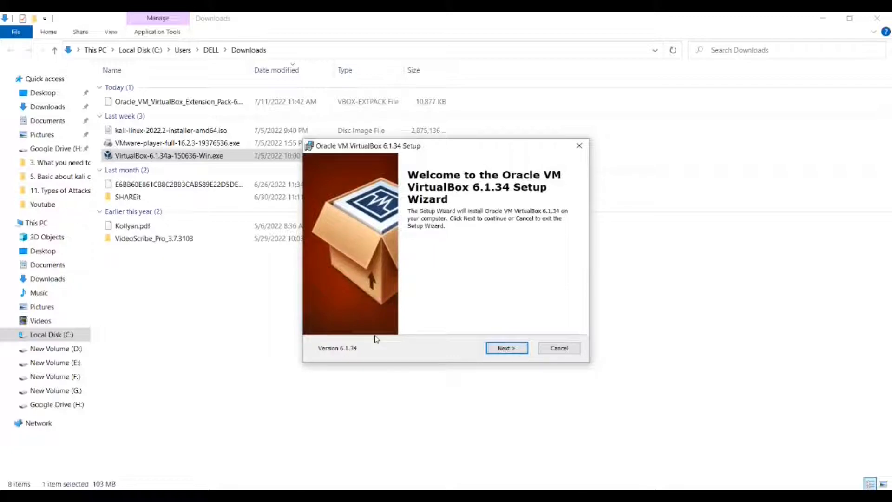
Step: Proceed to the setup's custom options and set the install location to a new folder named "virtual Box" on the G: drive
click(506, 349)
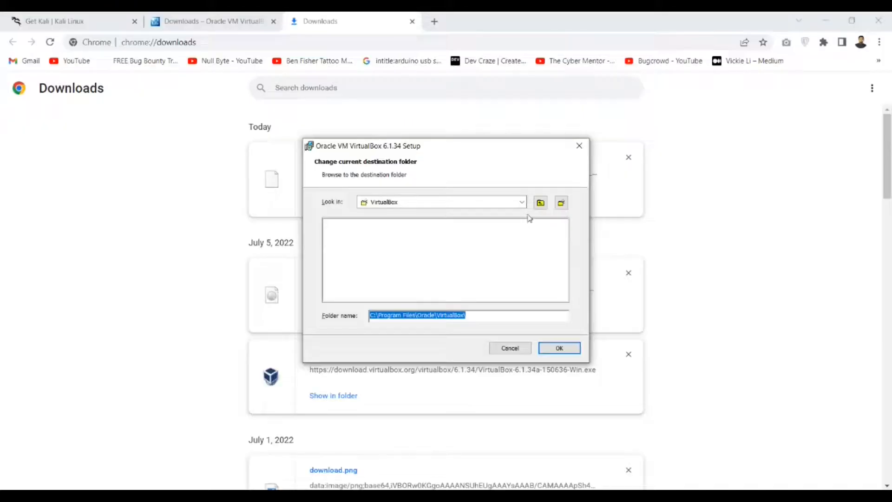
click(524, 202)
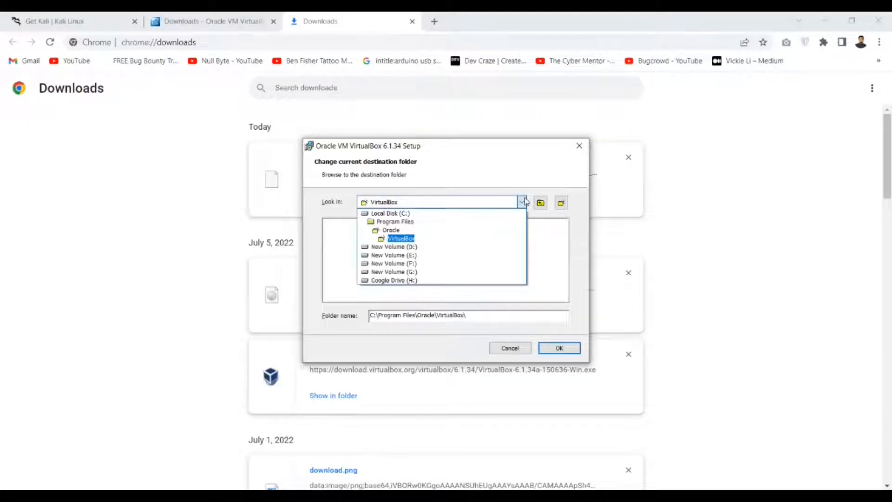
click(403, 273)
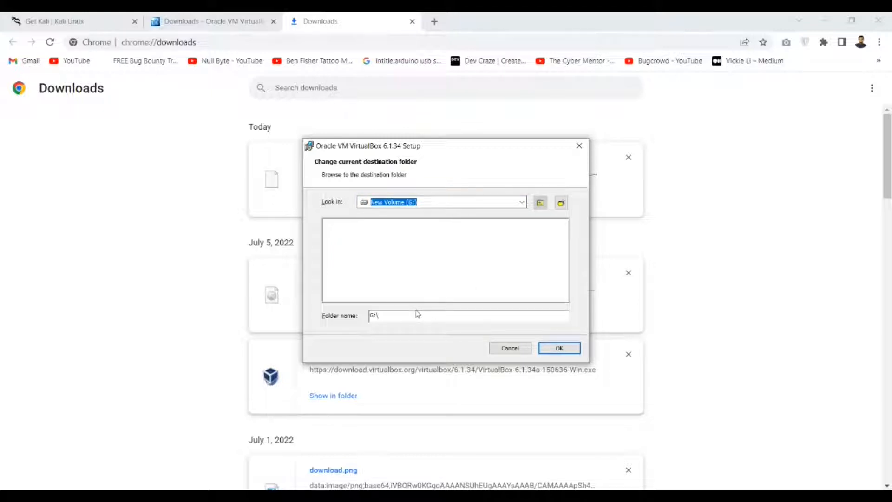
click(561, 202)
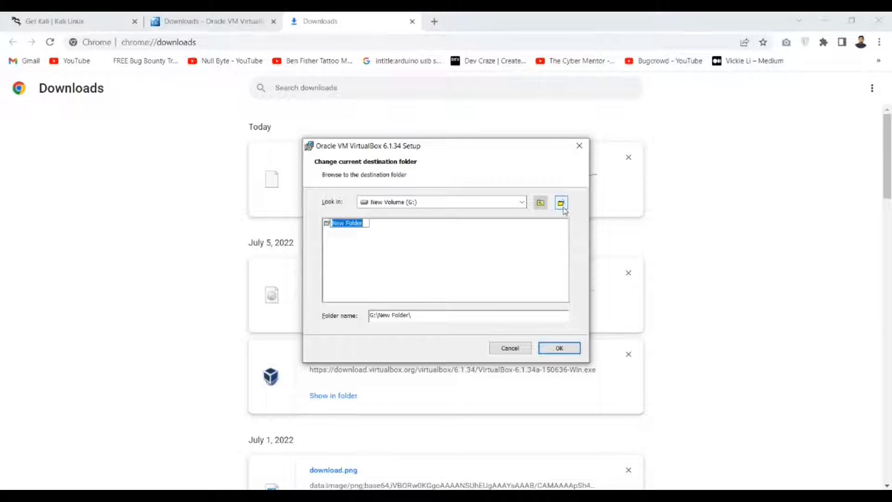
text(virtual Box)
key(Return)
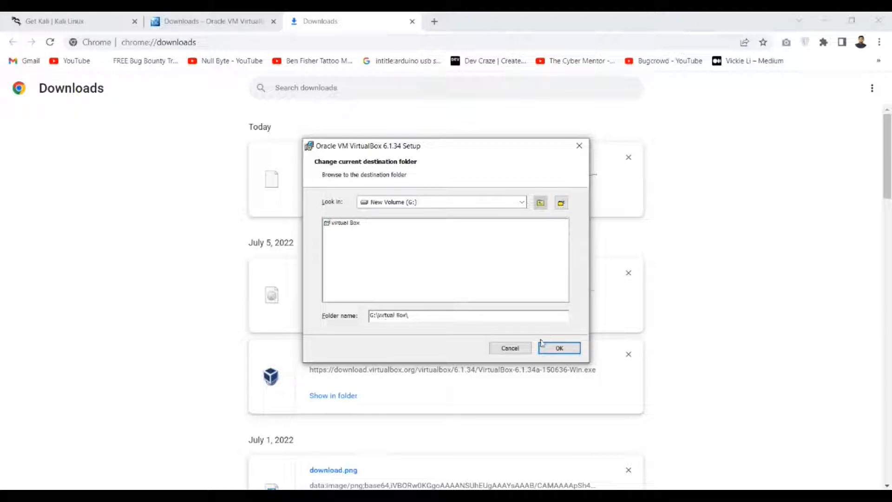
click(558, 348)
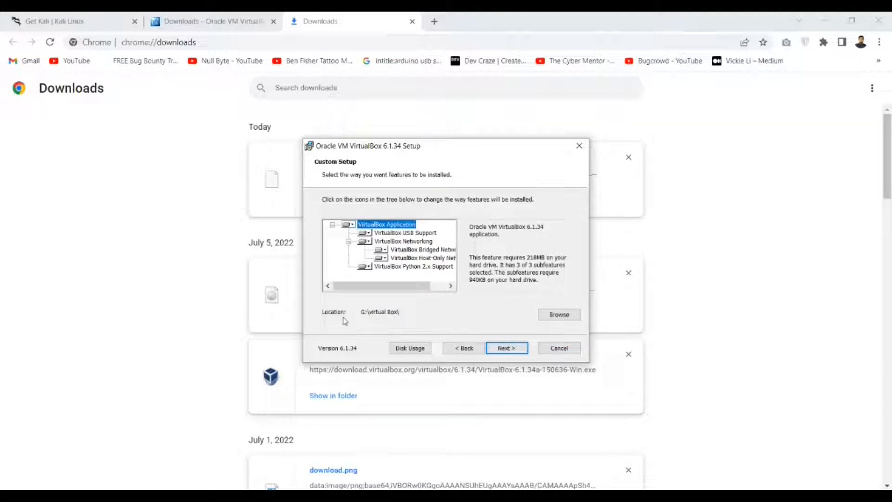
Step: Accept the remaining default setup options, install VirtualBox 6.1.34, and finish the wizard
click(511, 348)
click(516, 352)
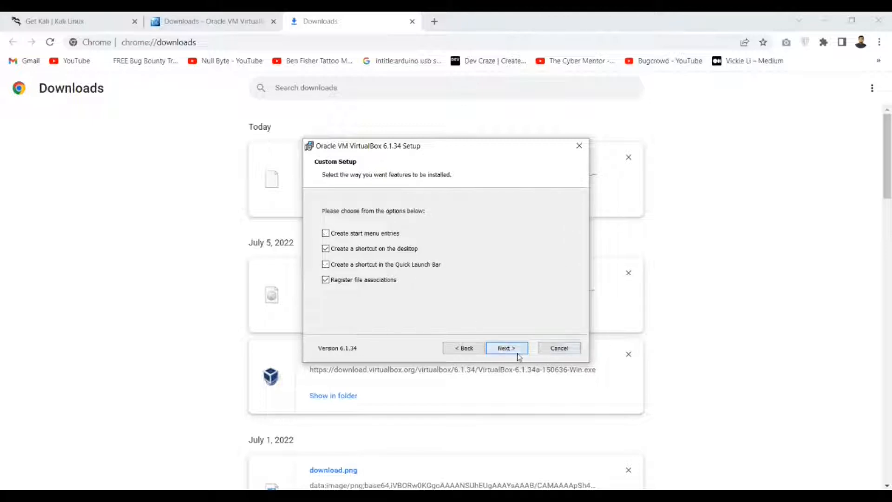
click(517, 352)
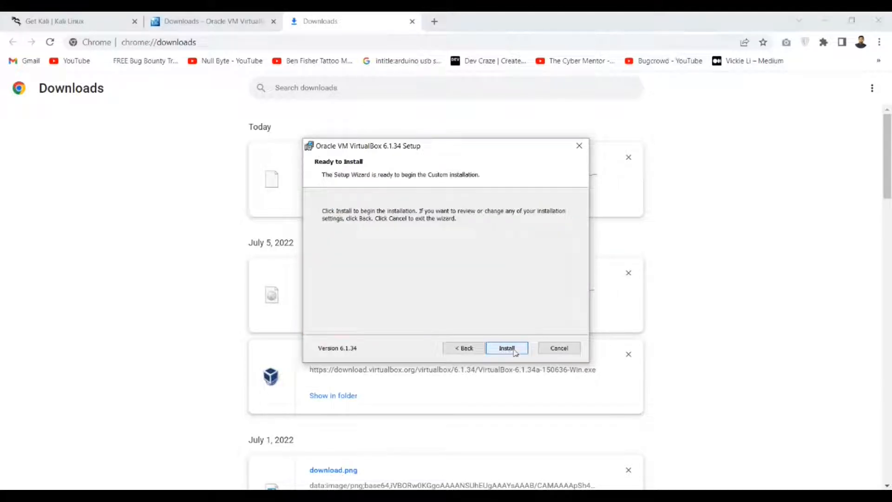
click(509, 349)
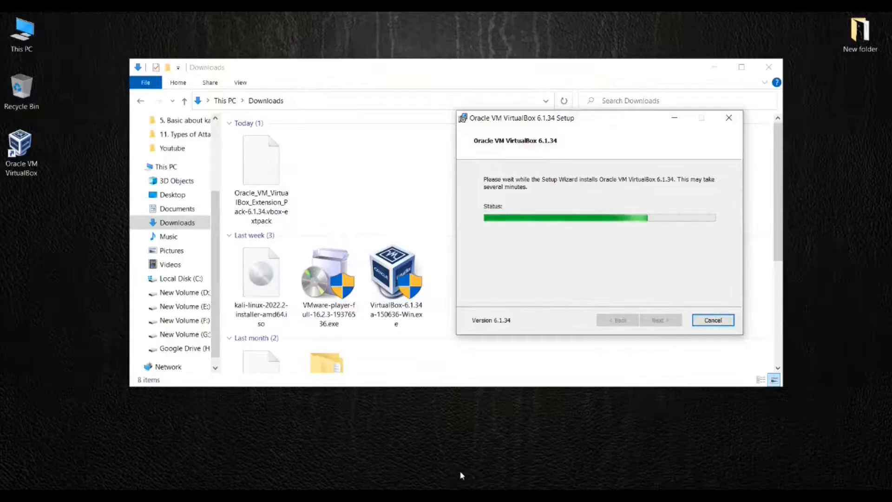
click(662, 320)
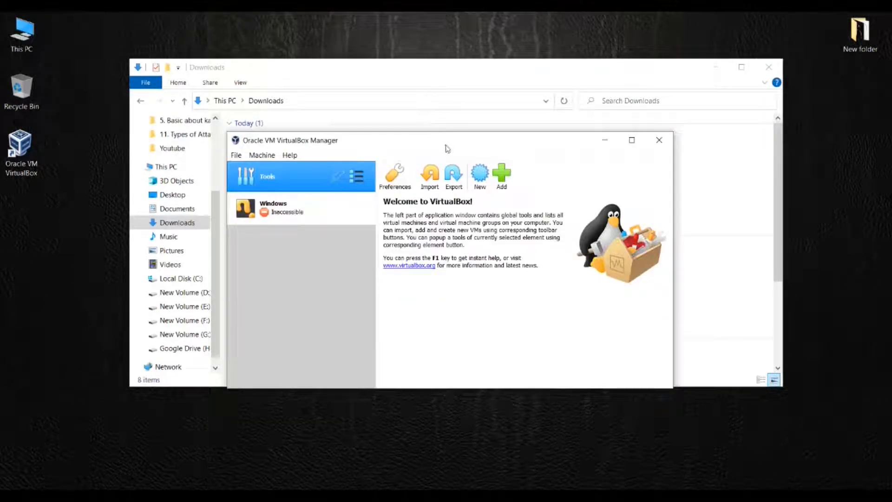
Step: Move the VirtualBox Manager window aside to uncover the extension pack file in Downloads and select that file
drag(447, 147, 511, 136)
drag(547, 137, 547, 136)
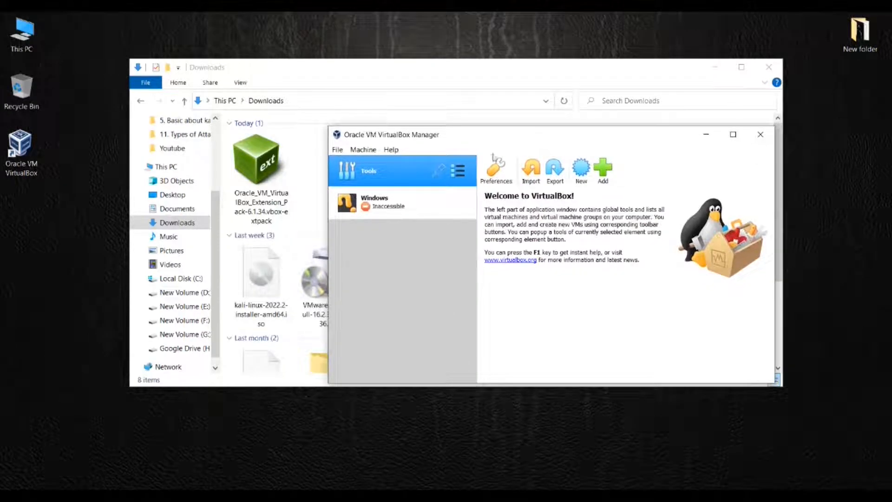
drag(269, 174, 512, 191)
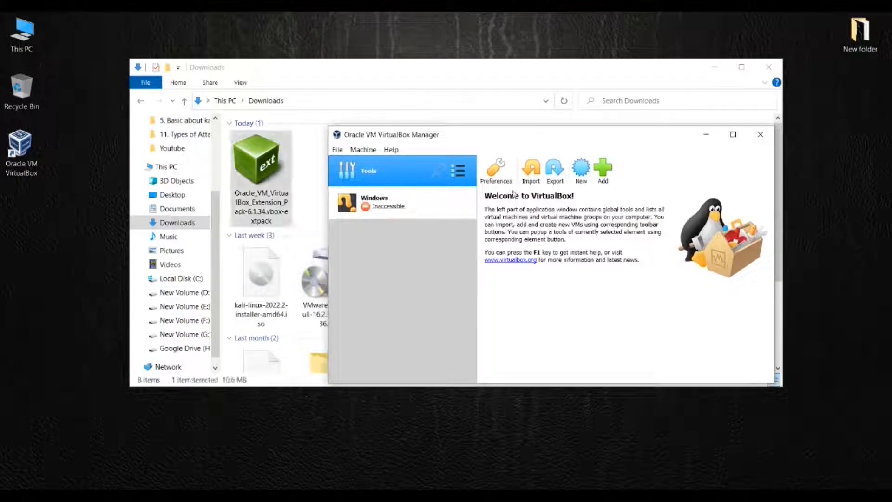
Step: In VirtualBox's extension preferences, add the package file Oracle_VM_VirtualBox_Extension_Pack-6.1.34.vbox-extpack from Downloads
click(500, 168)
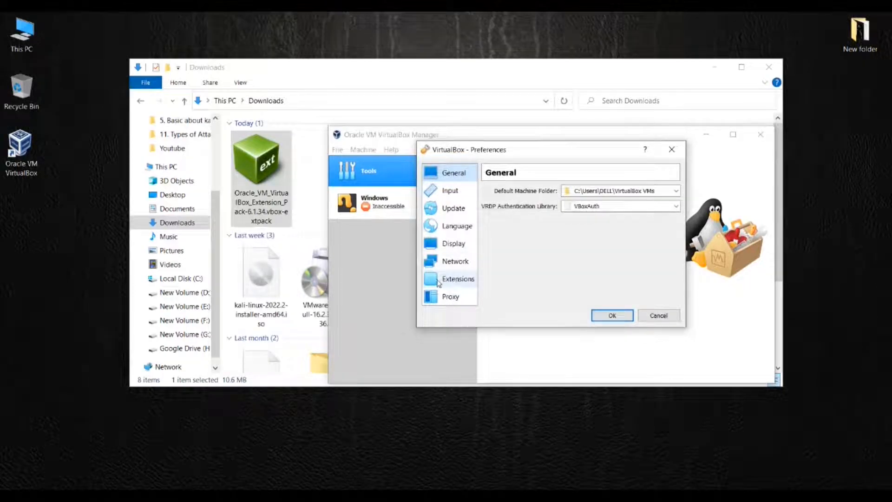
click(456, 279)
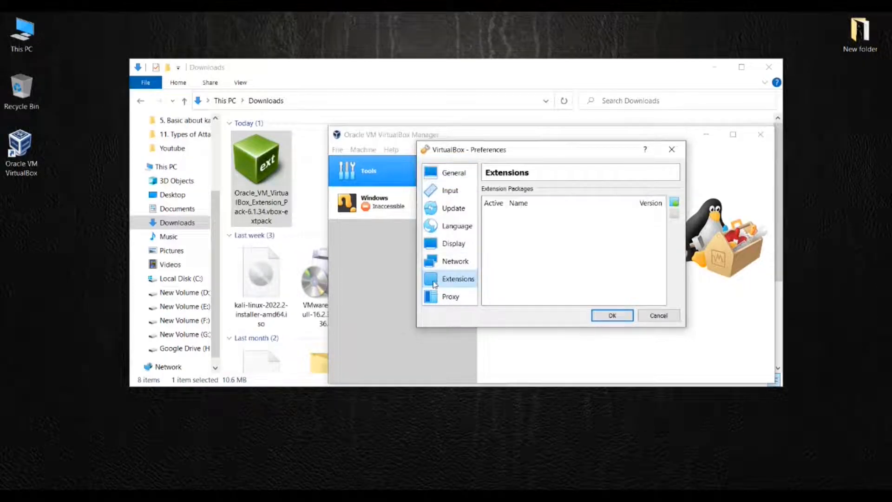
click(674, 205)
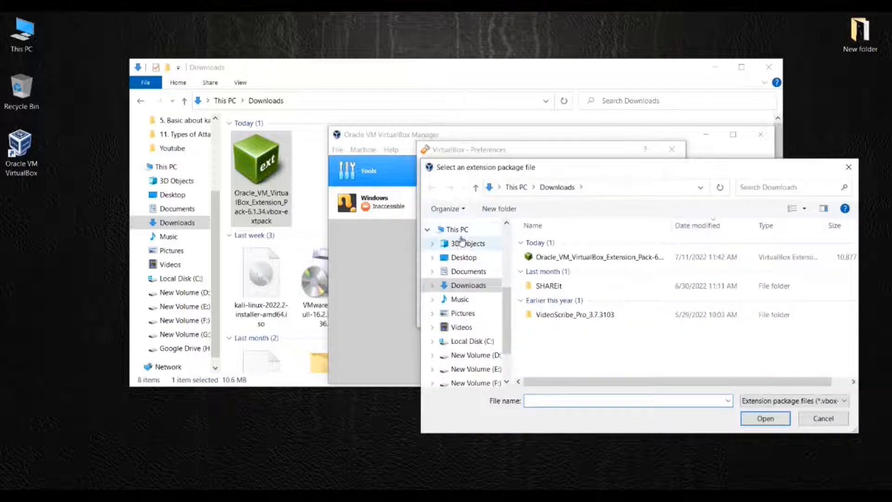
click(548, 257)
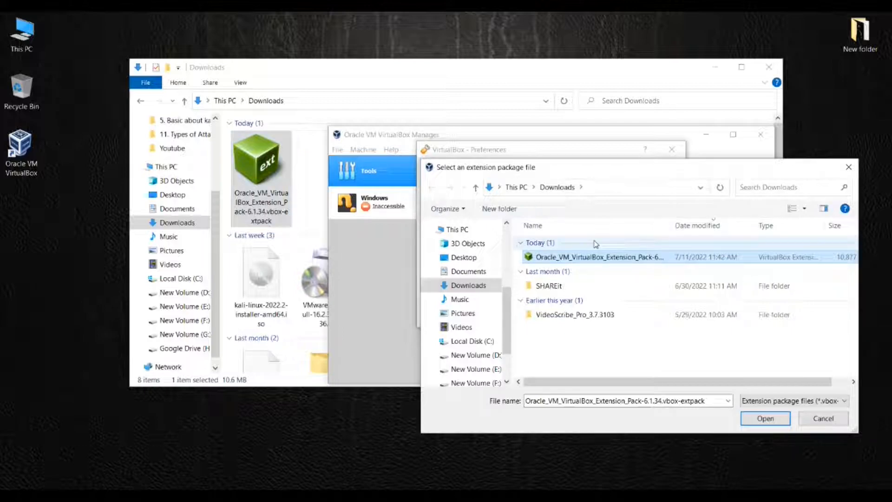
click(773, 418)
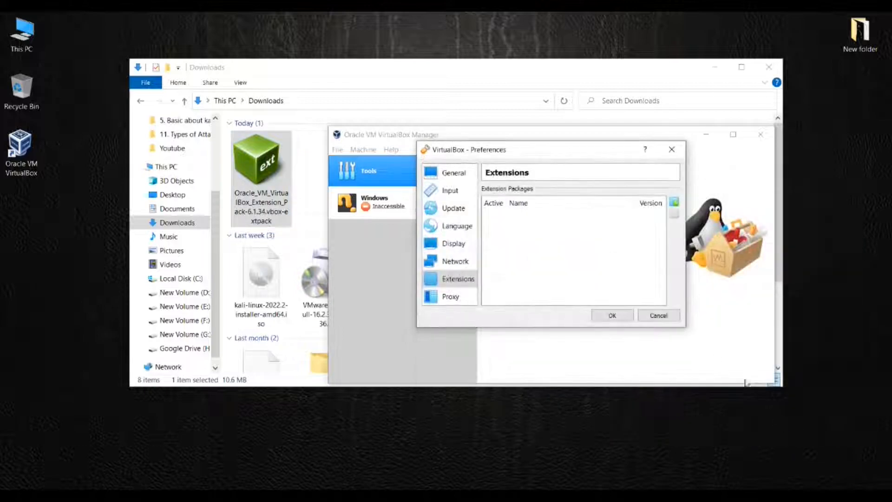
Step: Install the extension pack, agree to its license after reading to the end, and save the preferences
click(540, 306)
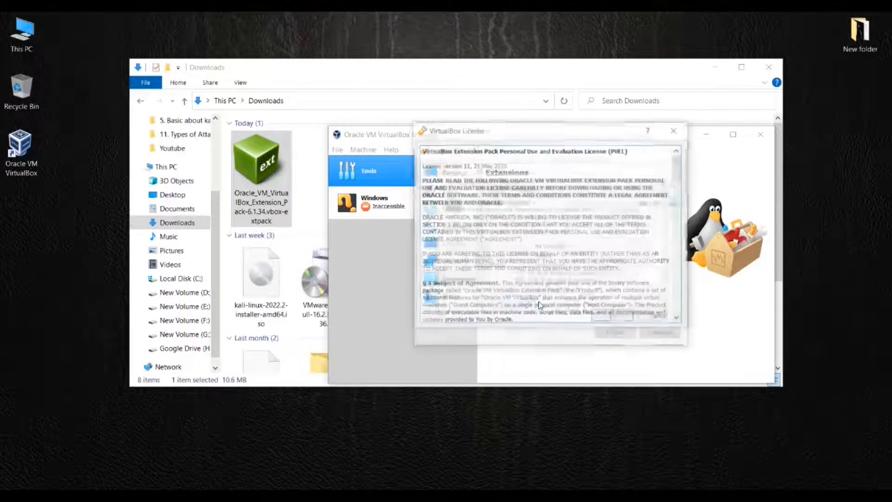
scroll(598, 321, down, 10)
click(615, 332)
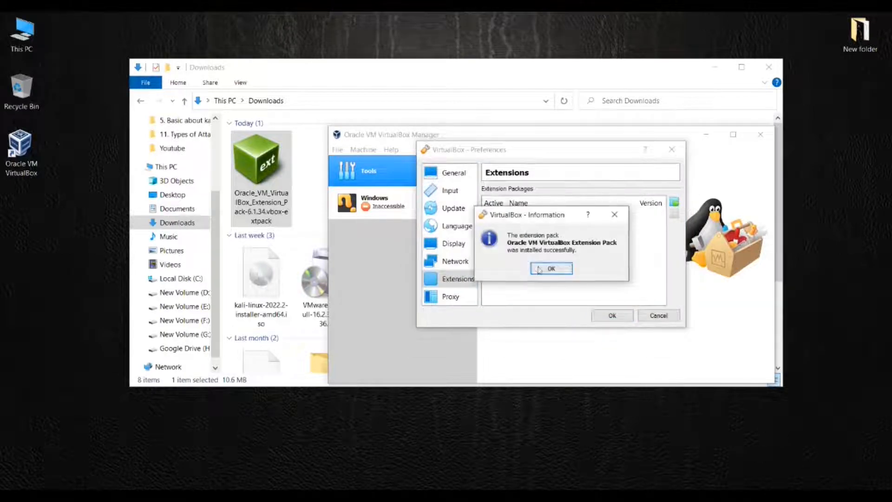
click(548, 269)
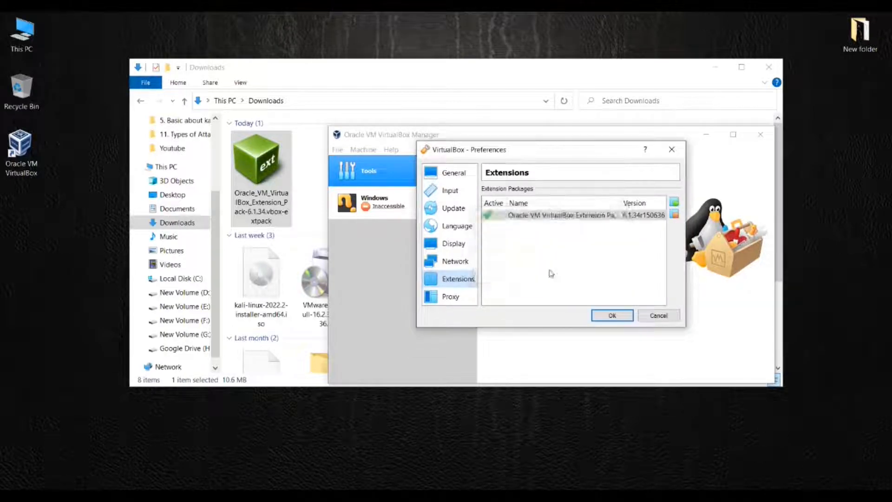
click(623, 316)
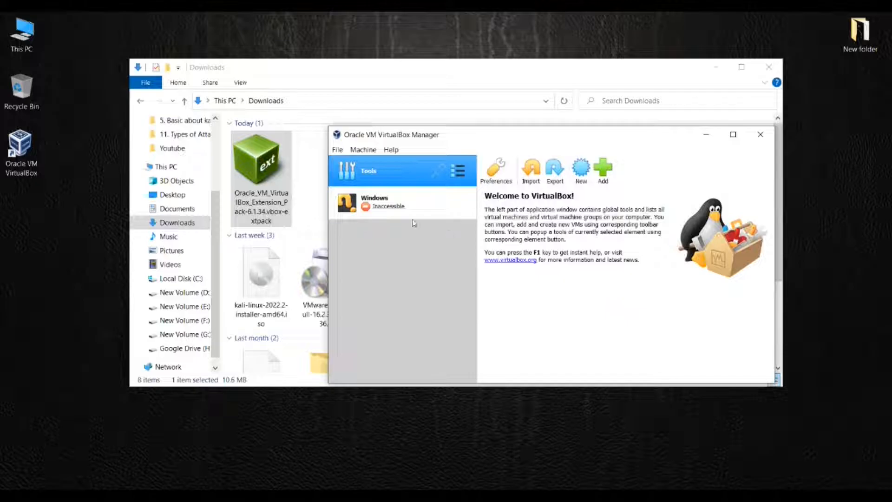